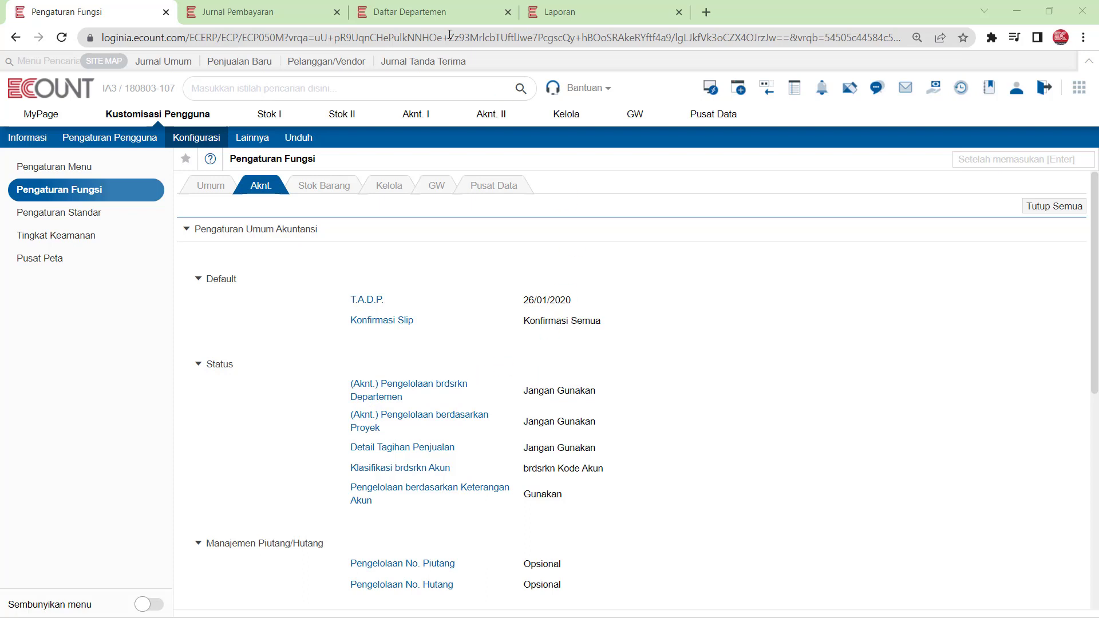
- Enable Status and Klasifikasi brdsrkn Akun for both Departemen and Proyek in the accounting settings, and save with confirmation
left_click(269, 12)
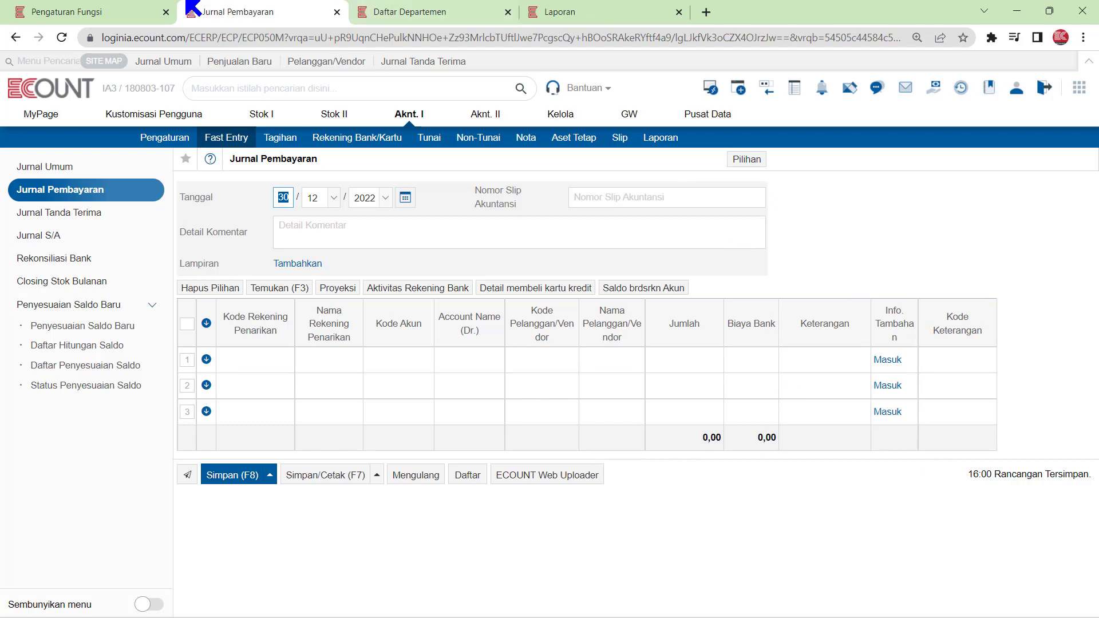
key("ctrl+shift+Tab")
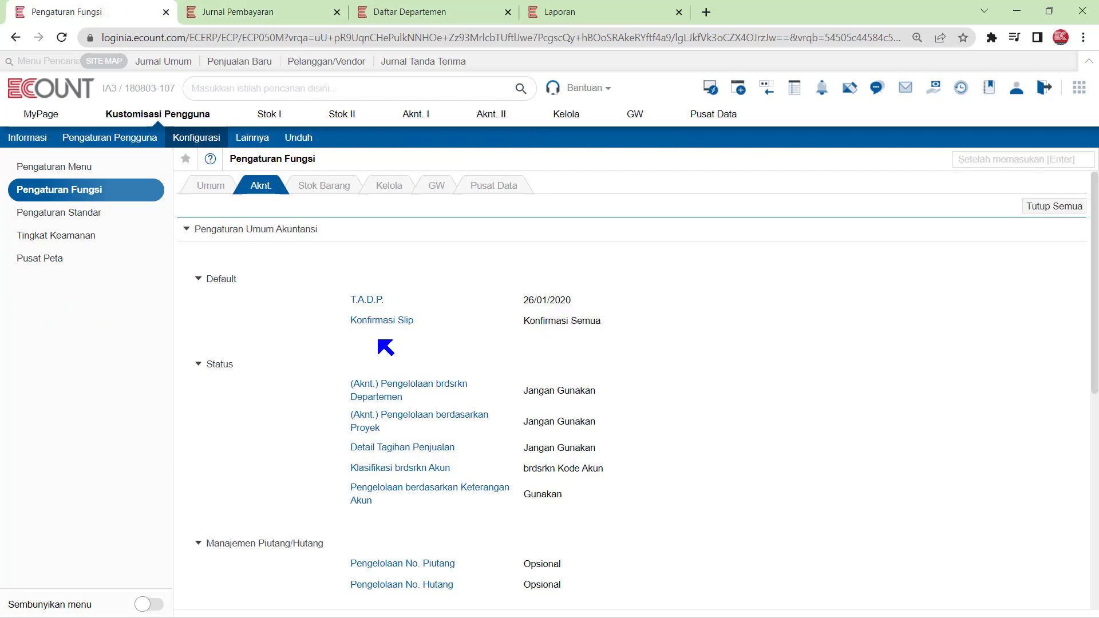
left_click(418, 391)
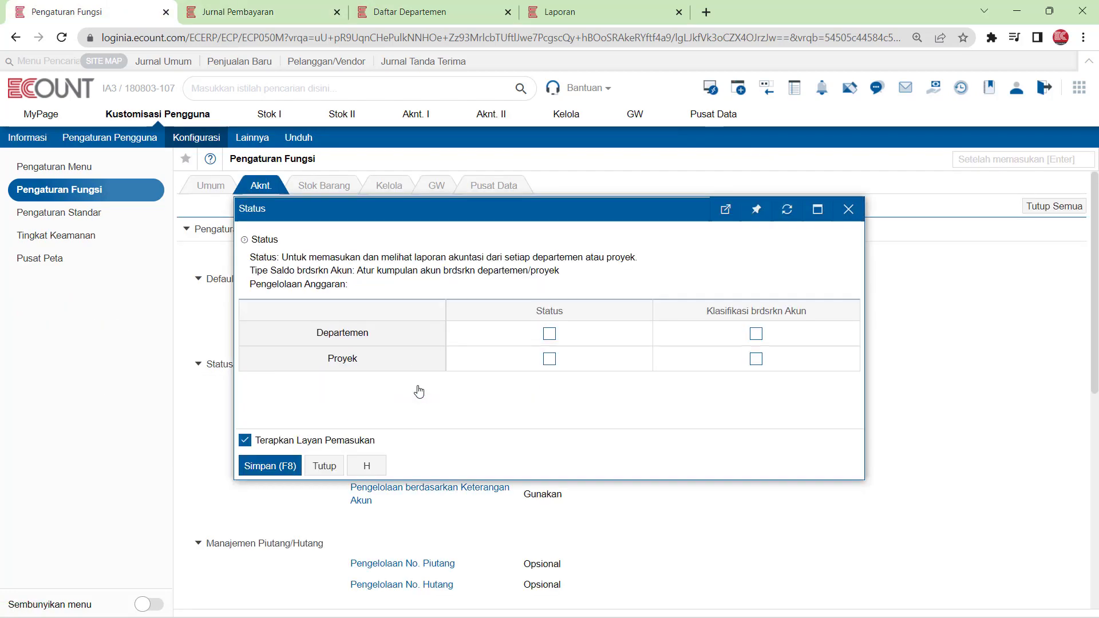
left_click(550, 334)
left_click(755, 335)
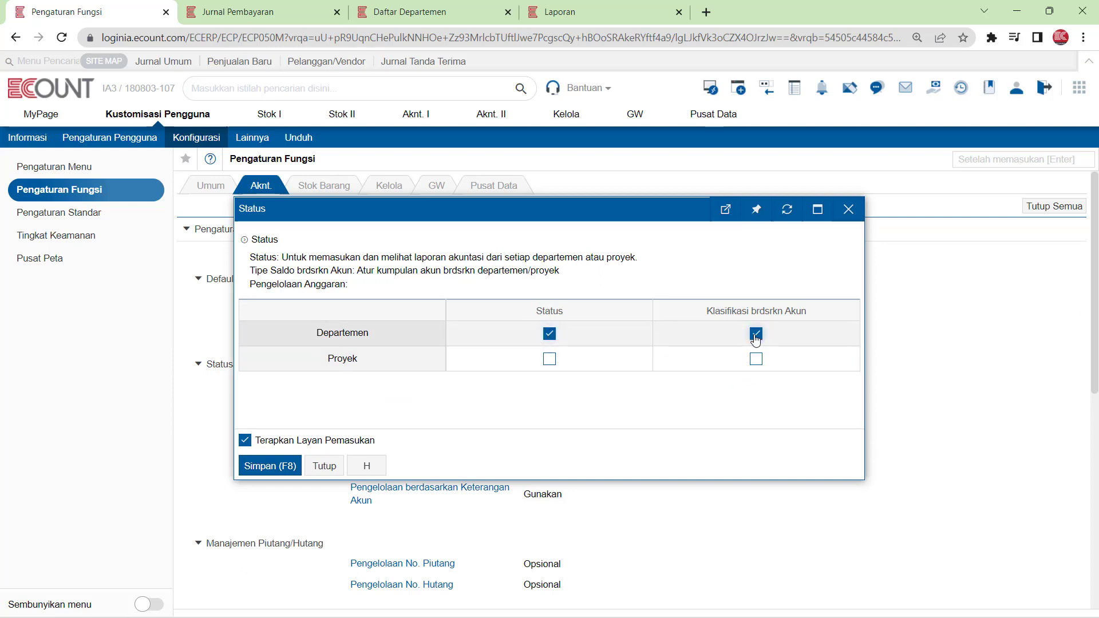
left_click(549, 359)
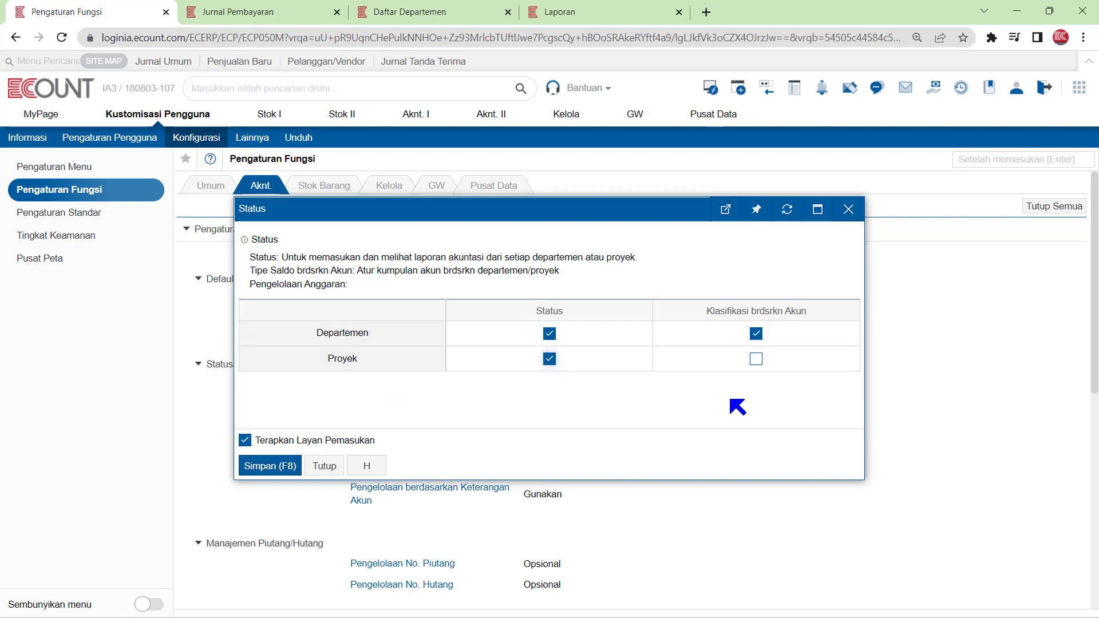
left_click(753, 362)
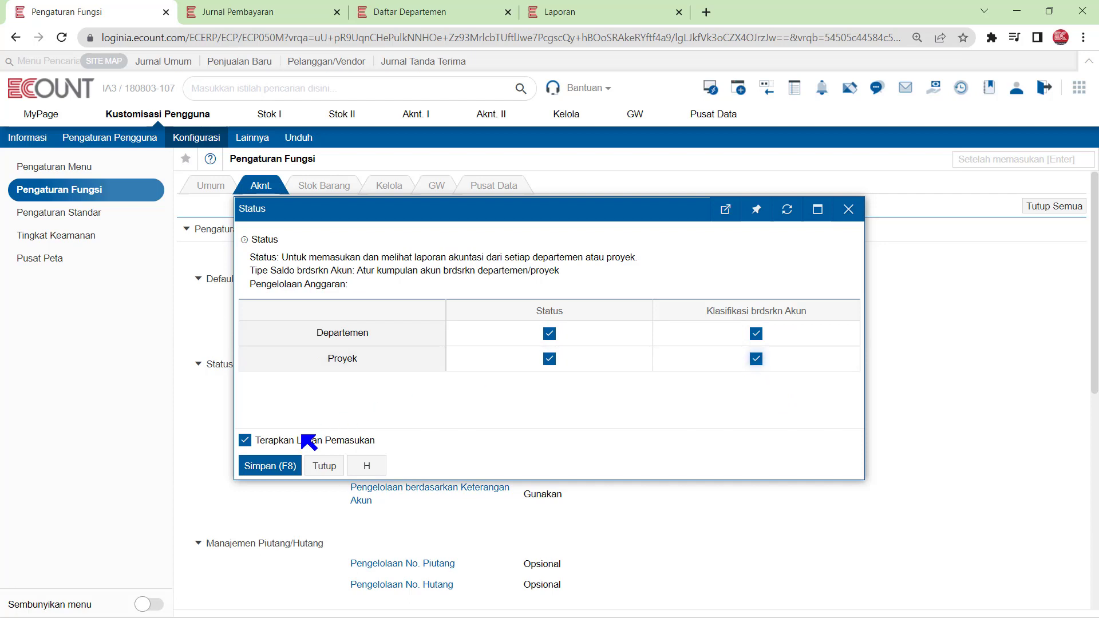
left_click(290, 466)
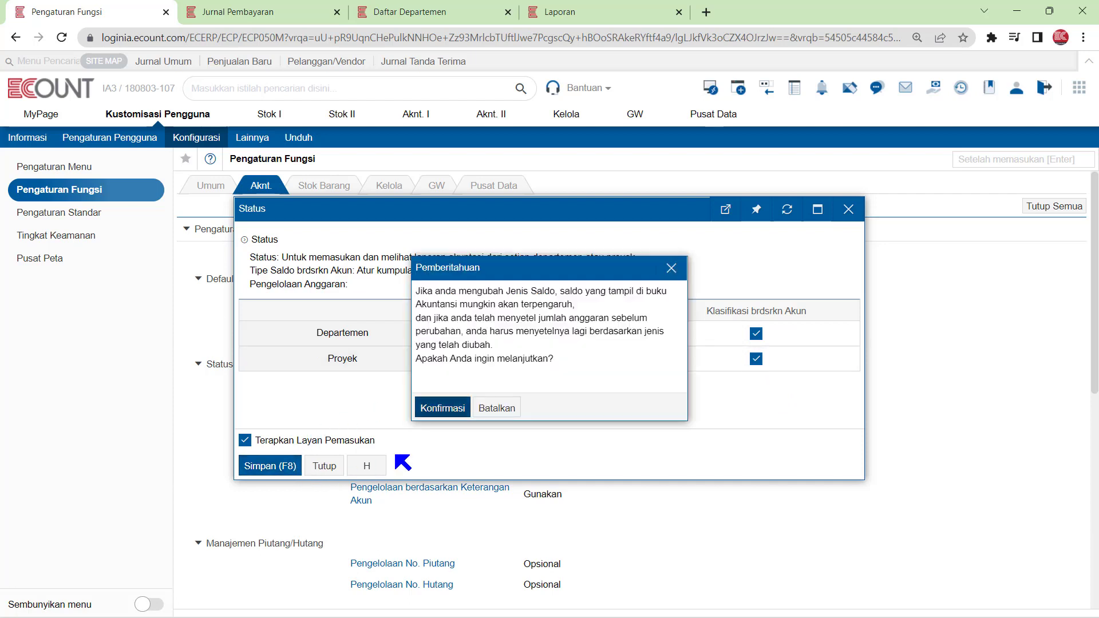
left_click(437, 410)
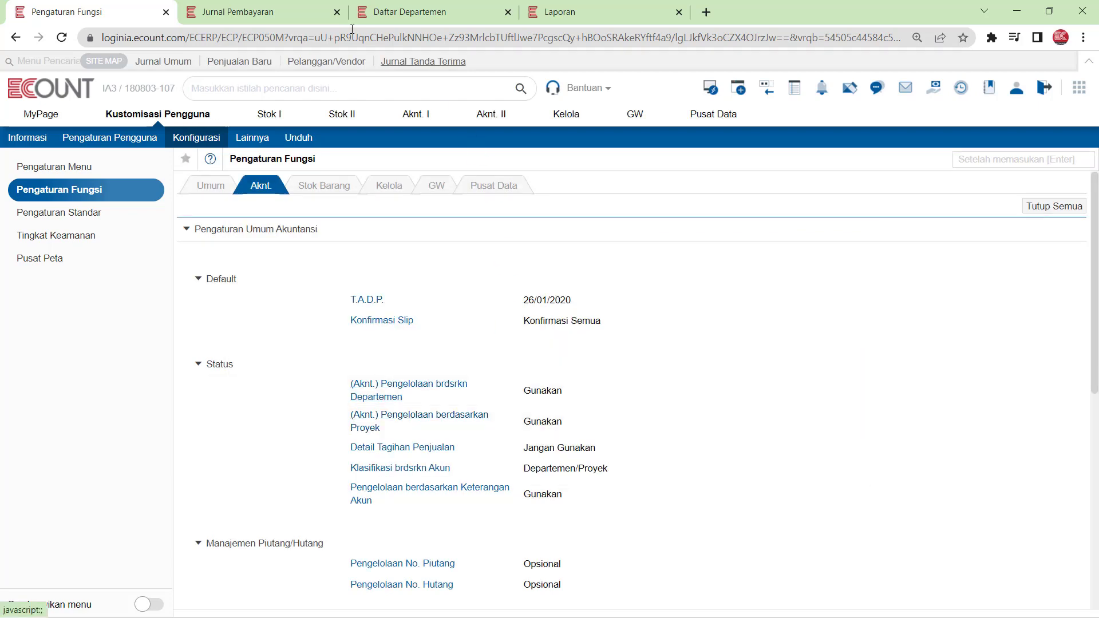
- Reload the Jurnal Pembayaran form to check its department and project columns, and view the registered department and project lists
left_click(305, 12)
left_click(103, 195)
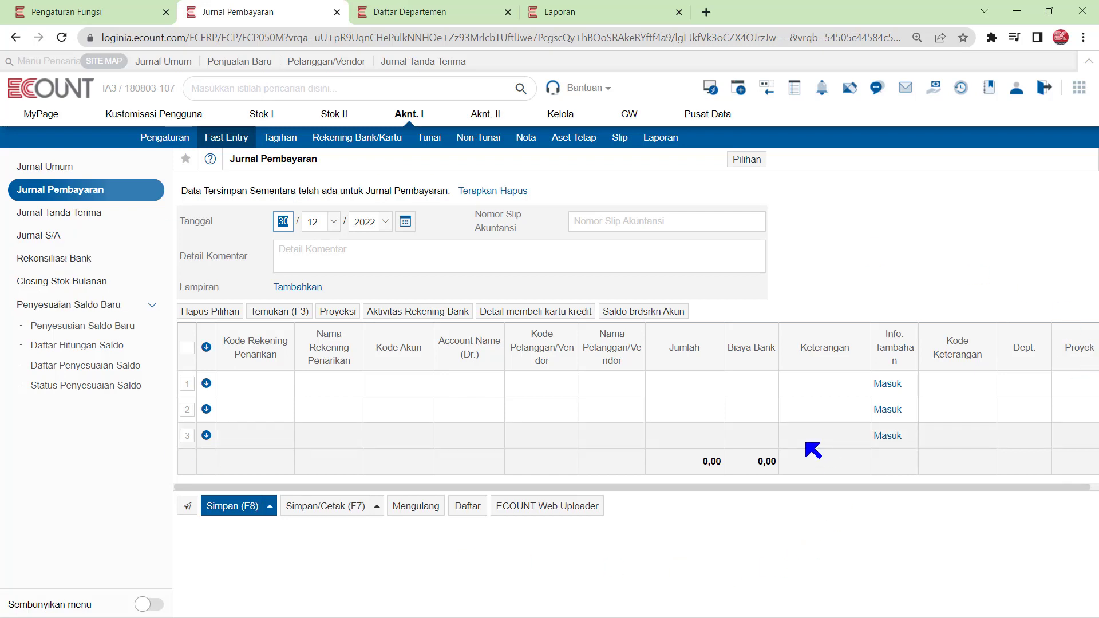
left_click(457, 16)
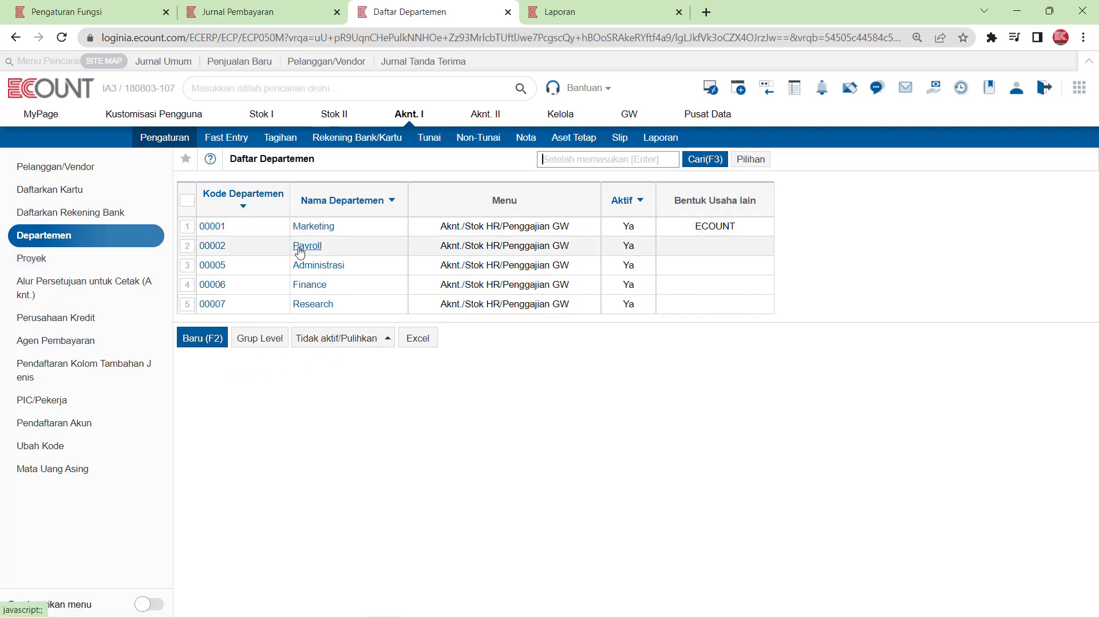
left_click(80, 264)
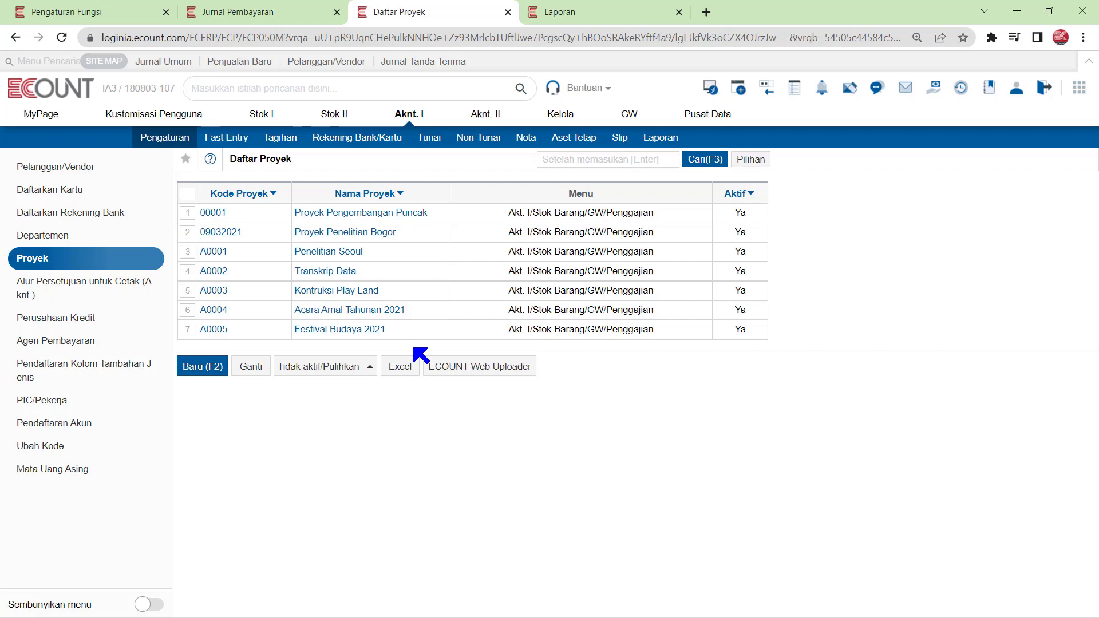
- In the Jurnal Pembayaran form, set the department to Administrasi on line 1 and Marketing on line 2
left_click(303, 8)
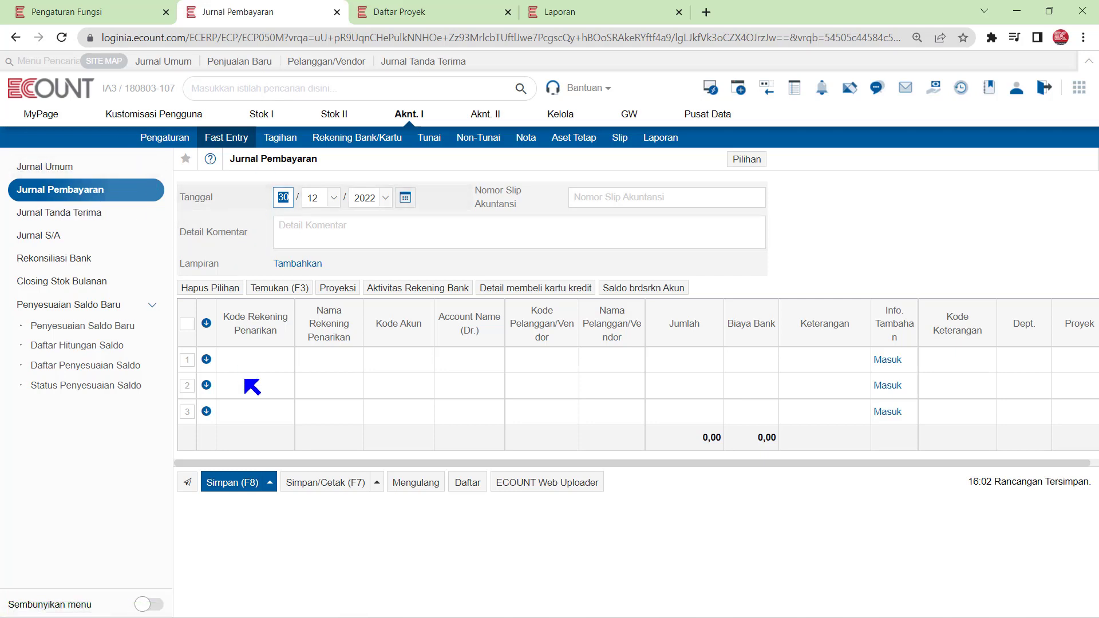
left_click(278, 360)
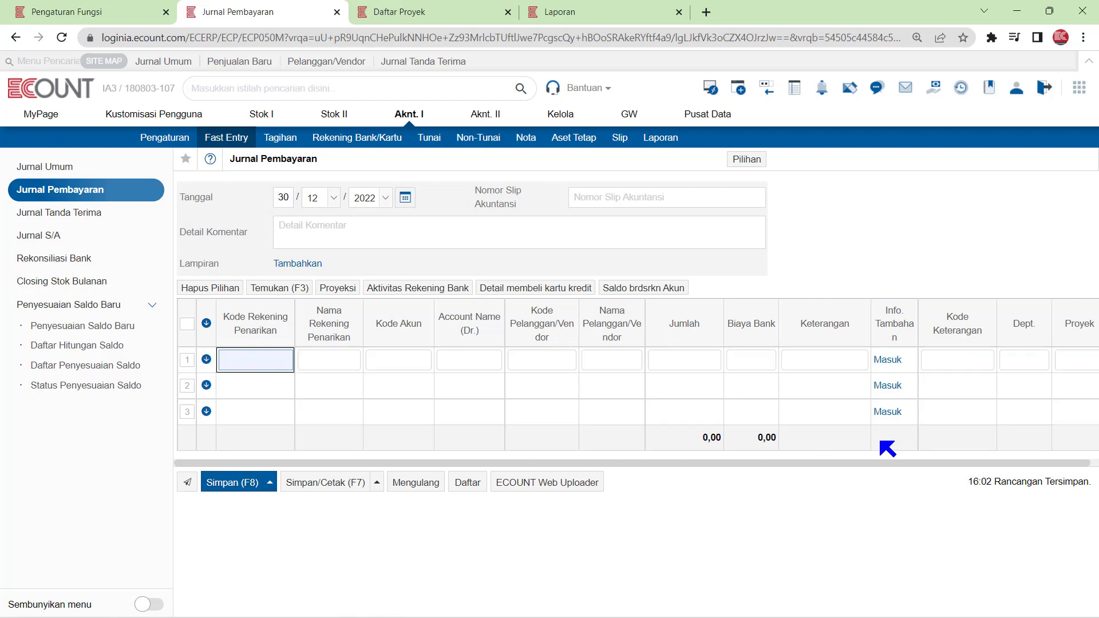
left_click(1020, 361)
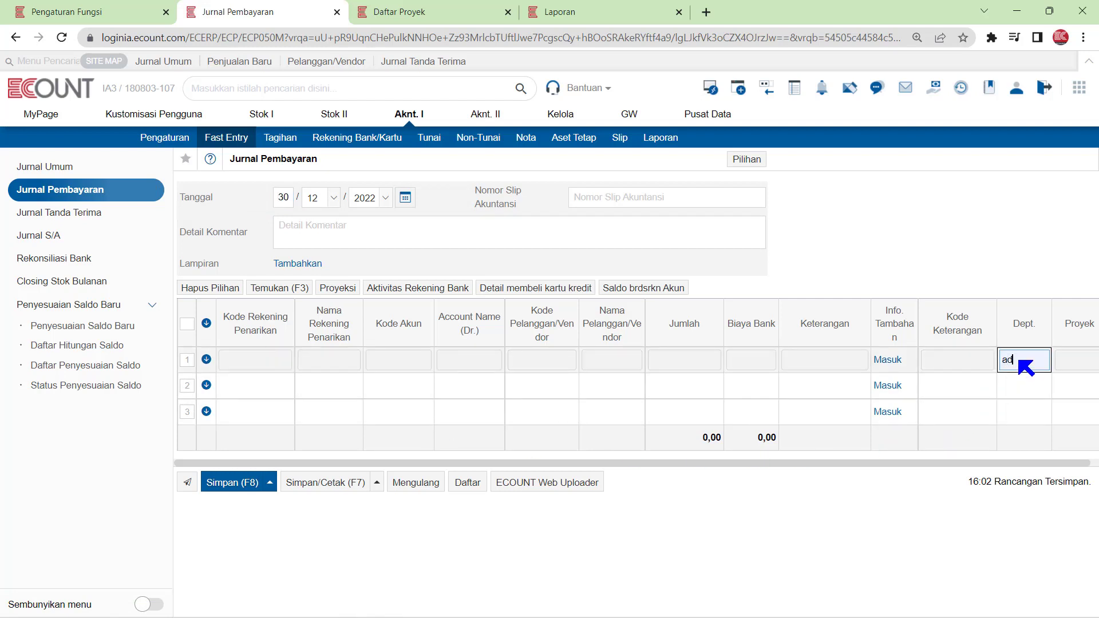
type("admi")
key("Return")
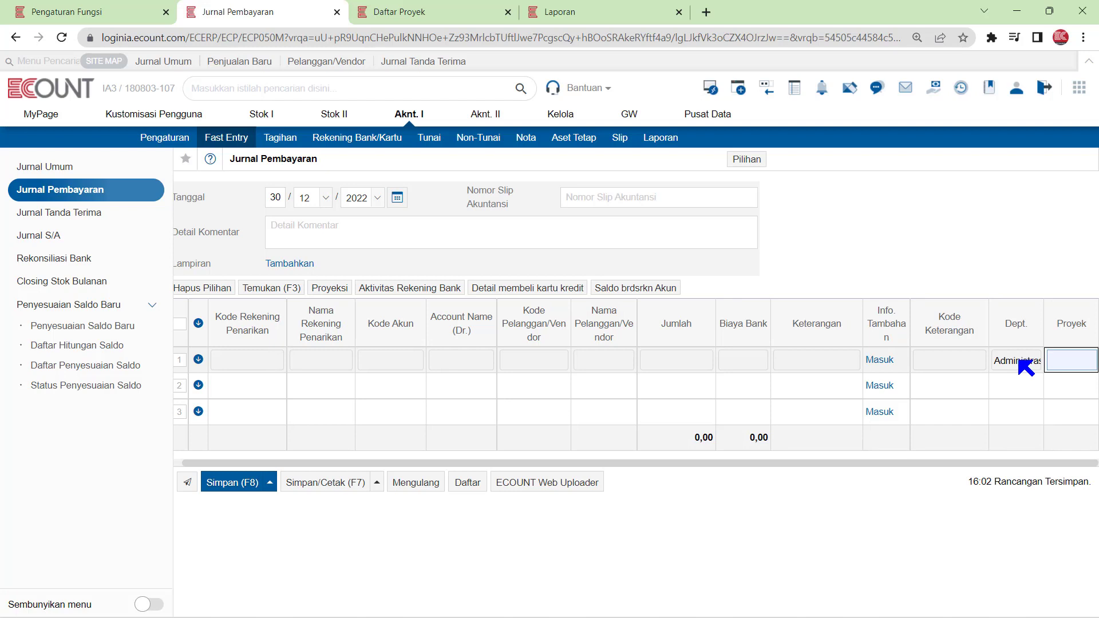
left_click(1019, 390)
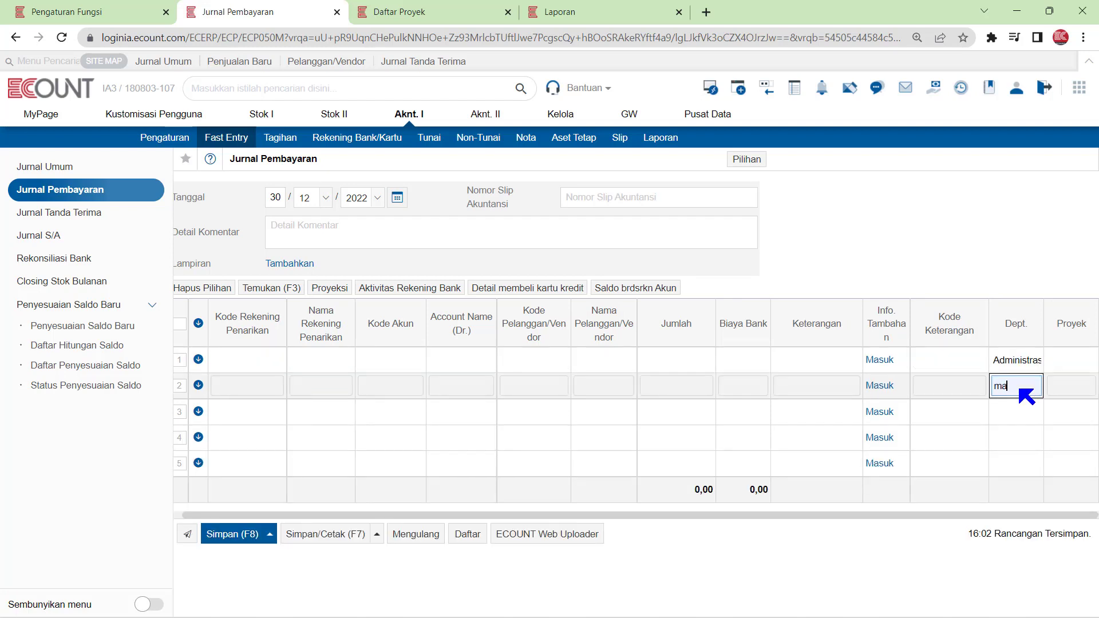
type("mark")
key("Return")
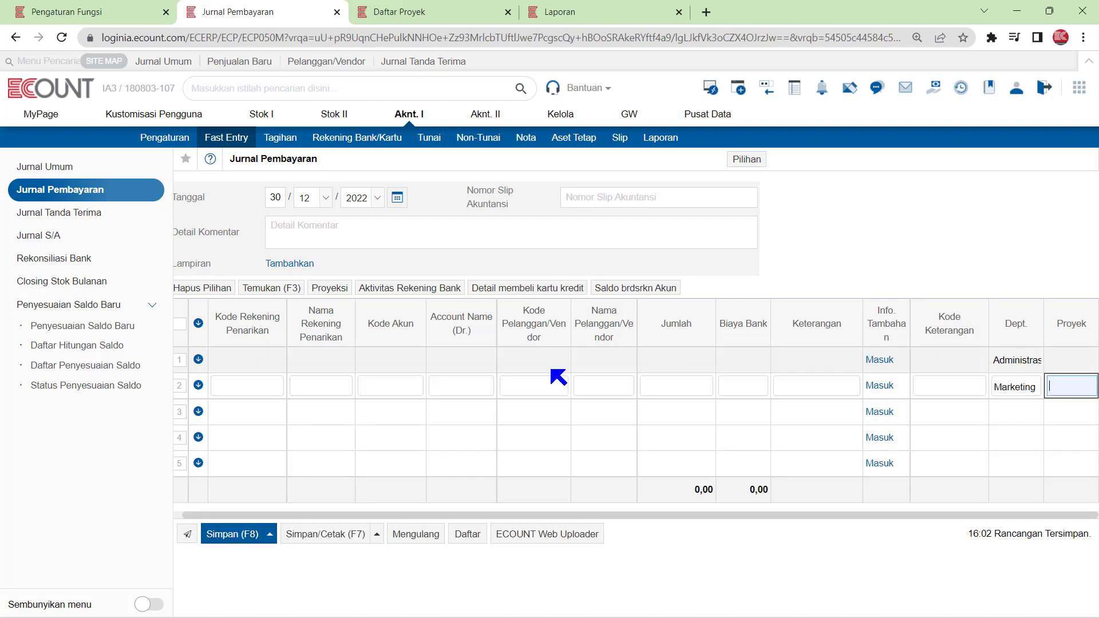
- Fill in the BCA_1010 withdrawal account and account code 8109 on both payment journal lines
left_click(269, 367)
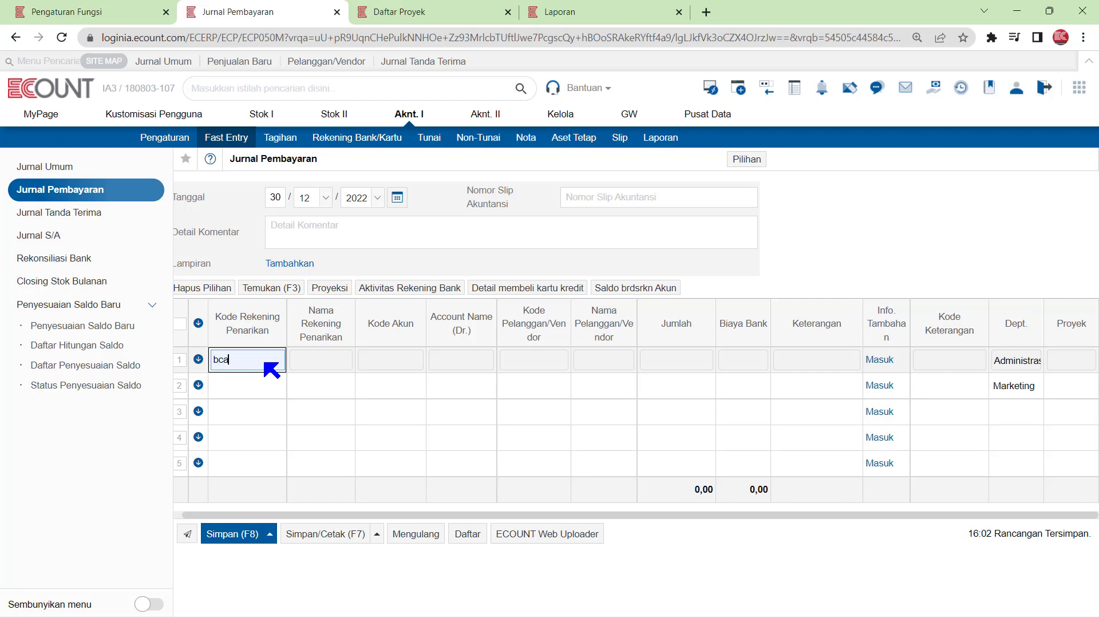
key("Return")
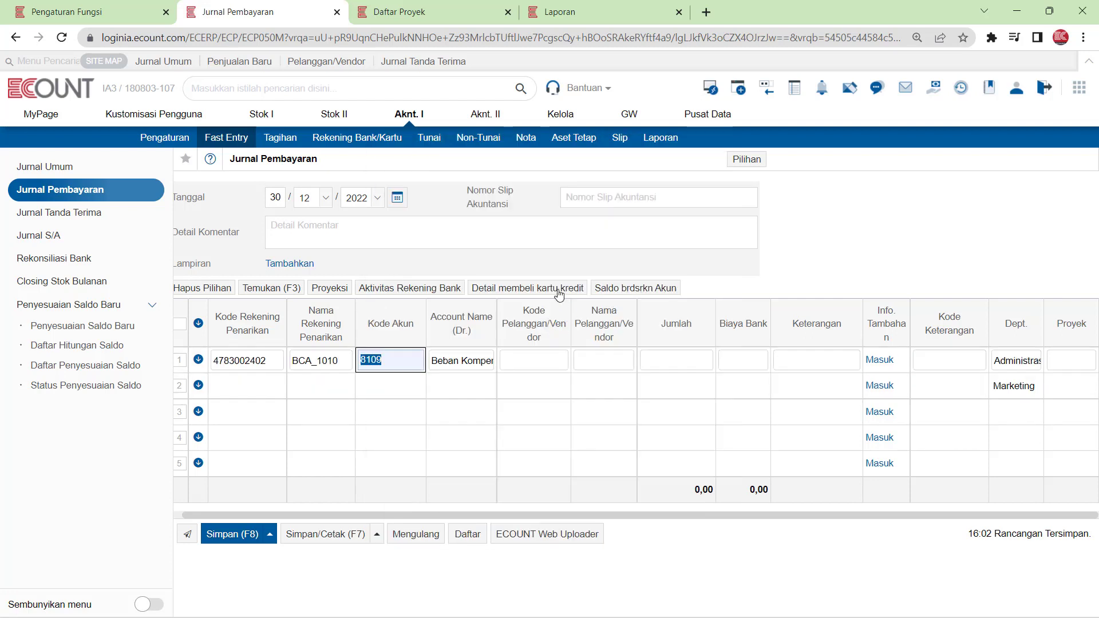
left_click(264, 384)
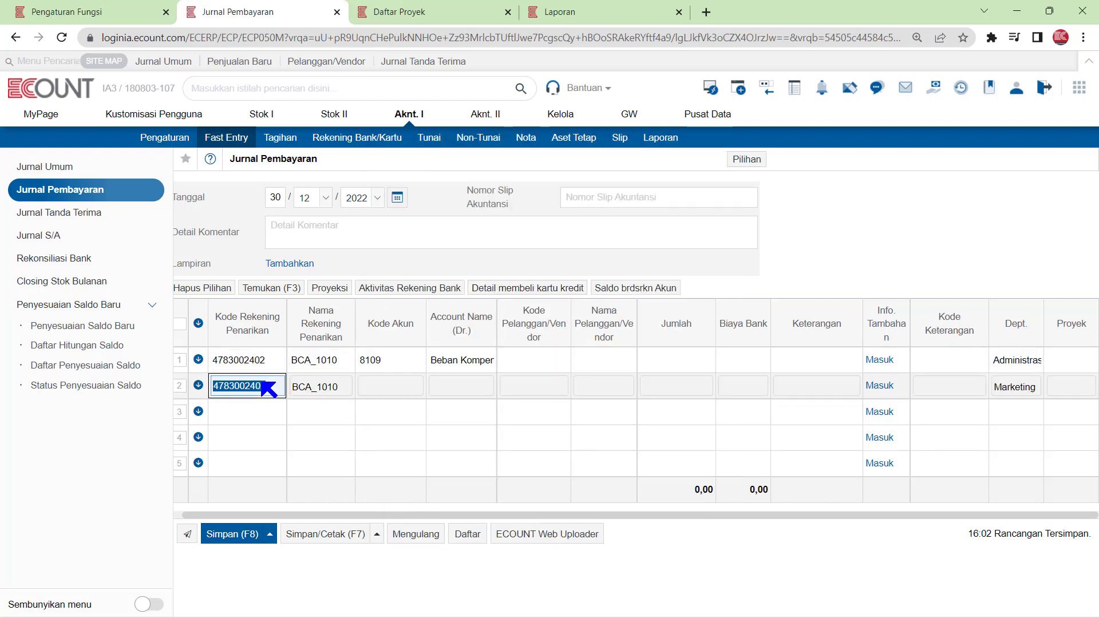
left_click(404, 394)
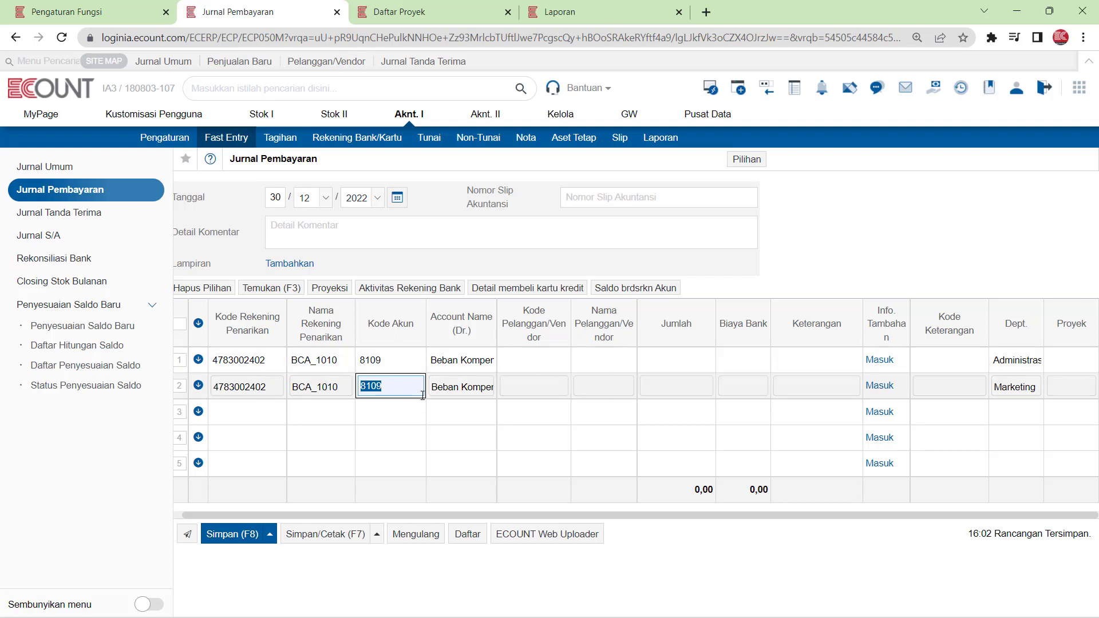
- Enter amounts of 100.000 on line 1 and 10.000 on line 2, and save the payment journal
left_click(704, 362)
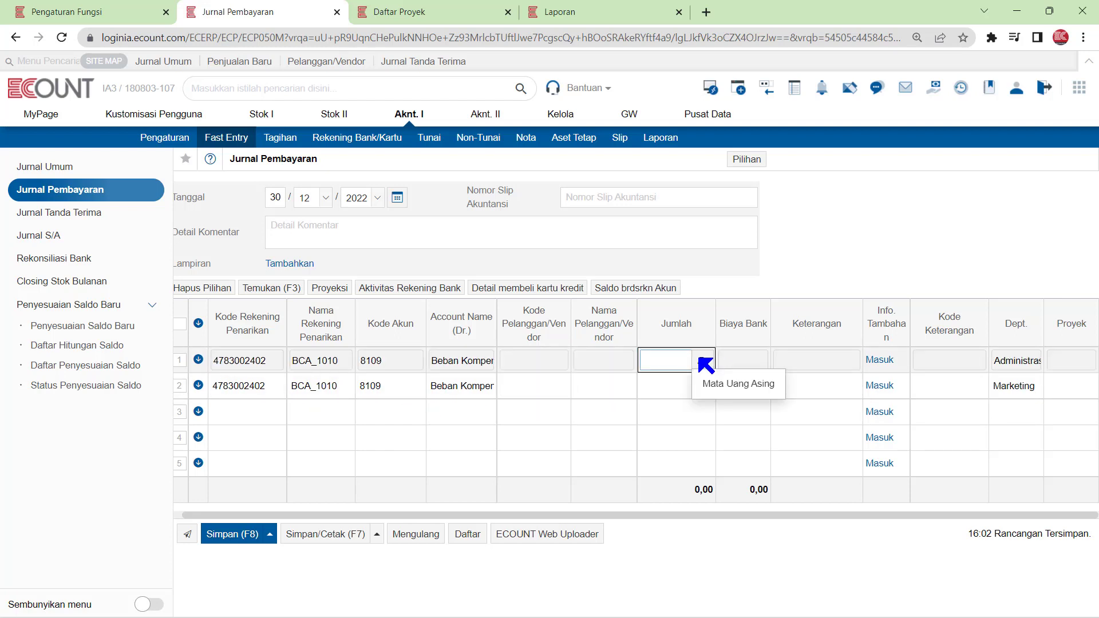
type("1.000")
left_click(680, 392)
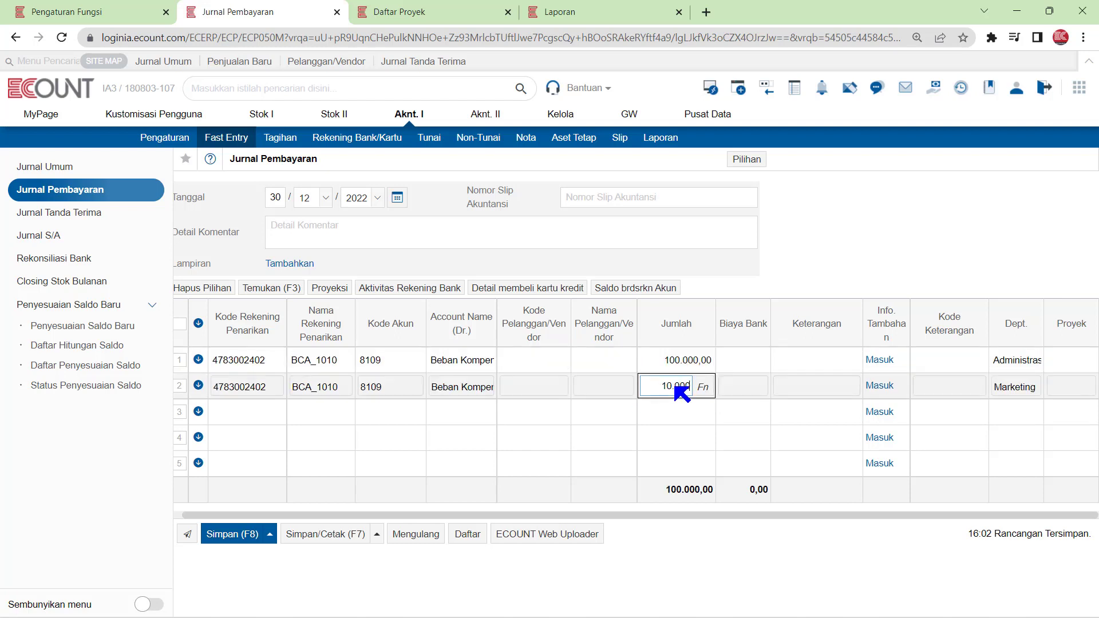
left_click(696, 336)
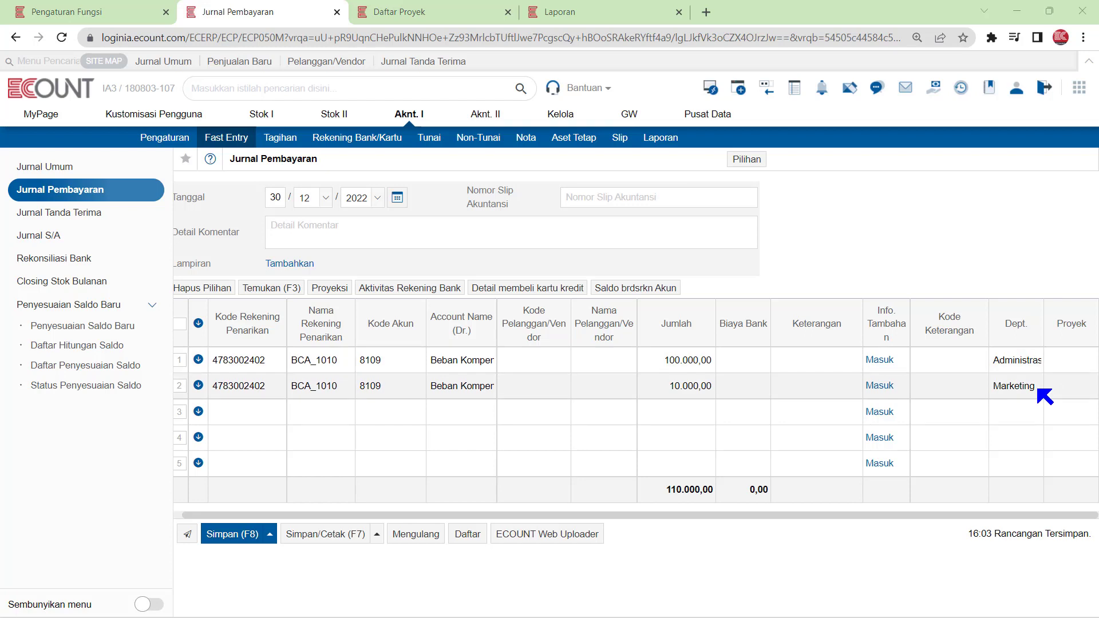
left_click(245, 538)
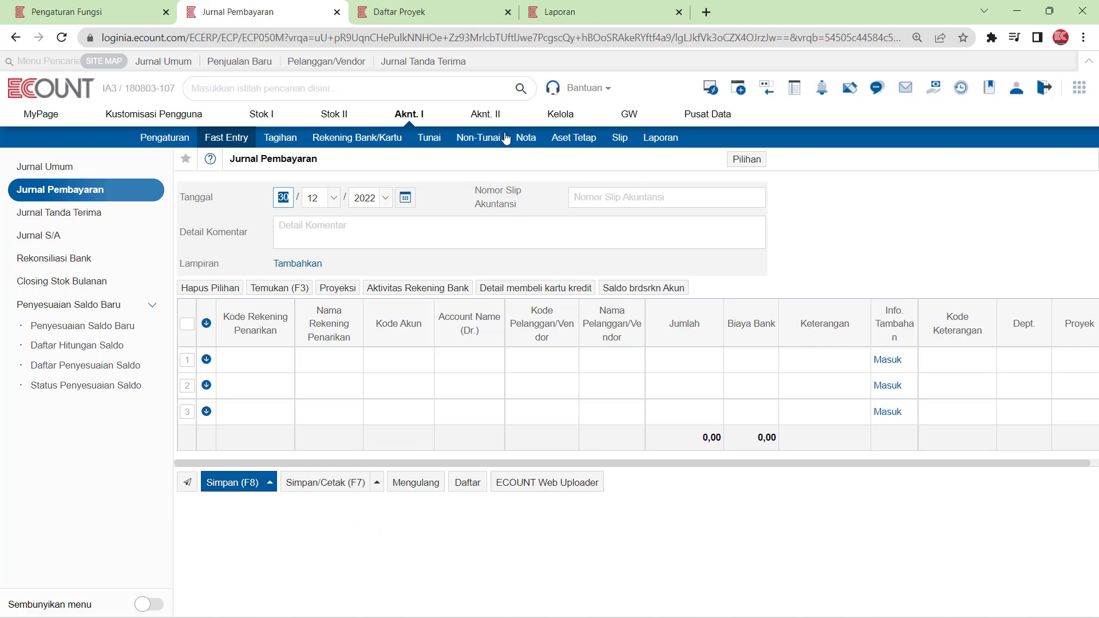
- Run the Laporan Laba-Rugi for 01/2022 to 12/2022 with the department display type set to Perbandingan
left_click(595, 9)
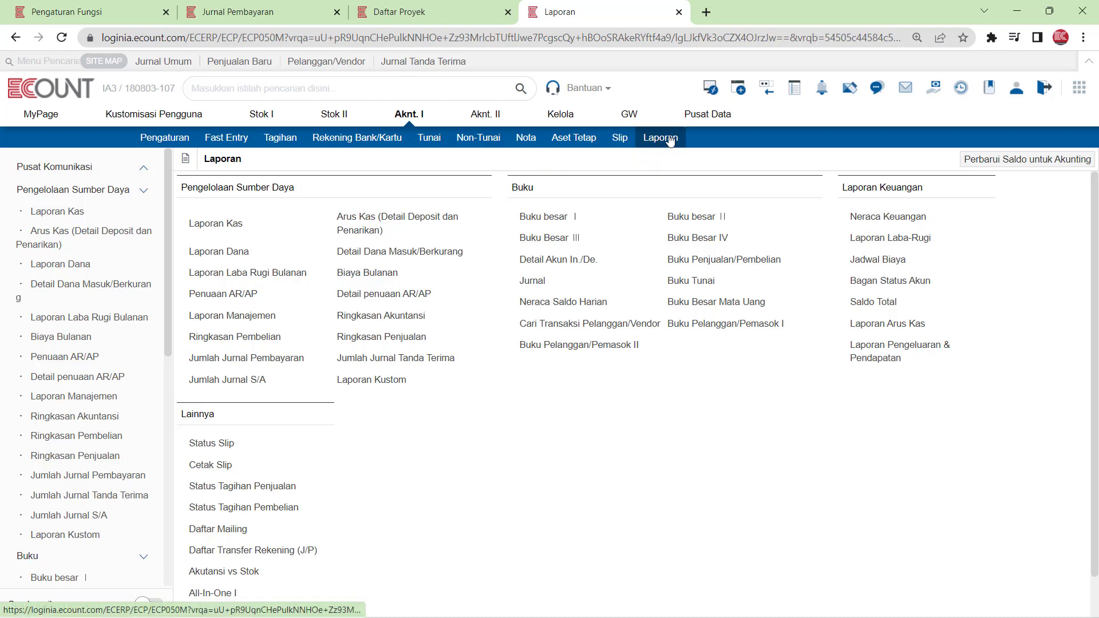
left_click(891, 239)
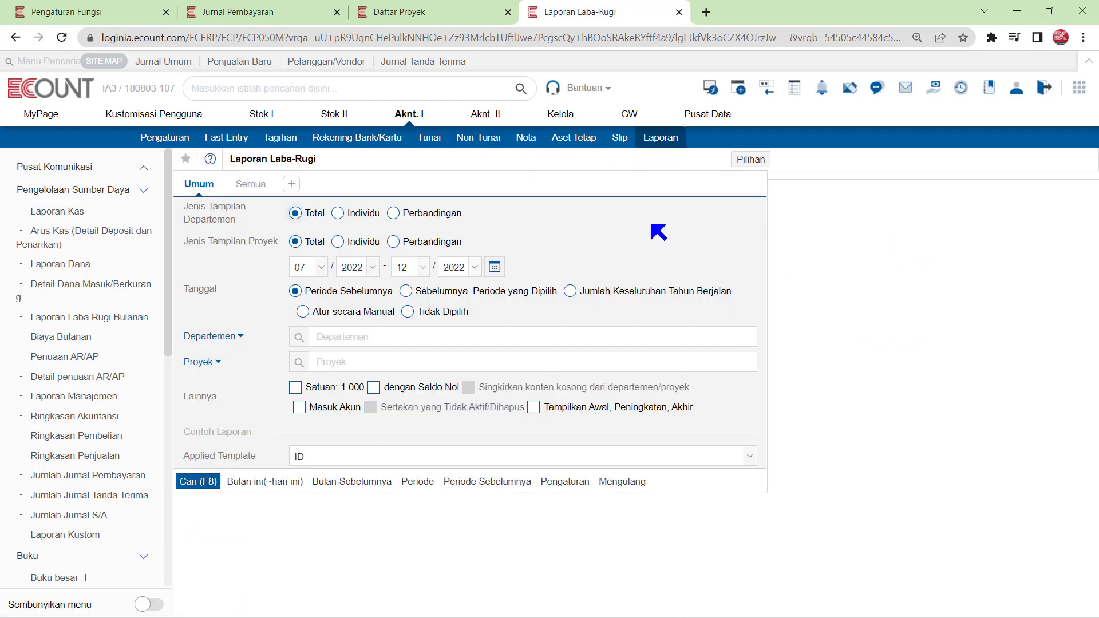
left_click(311, 268)
left_click(314, 287)
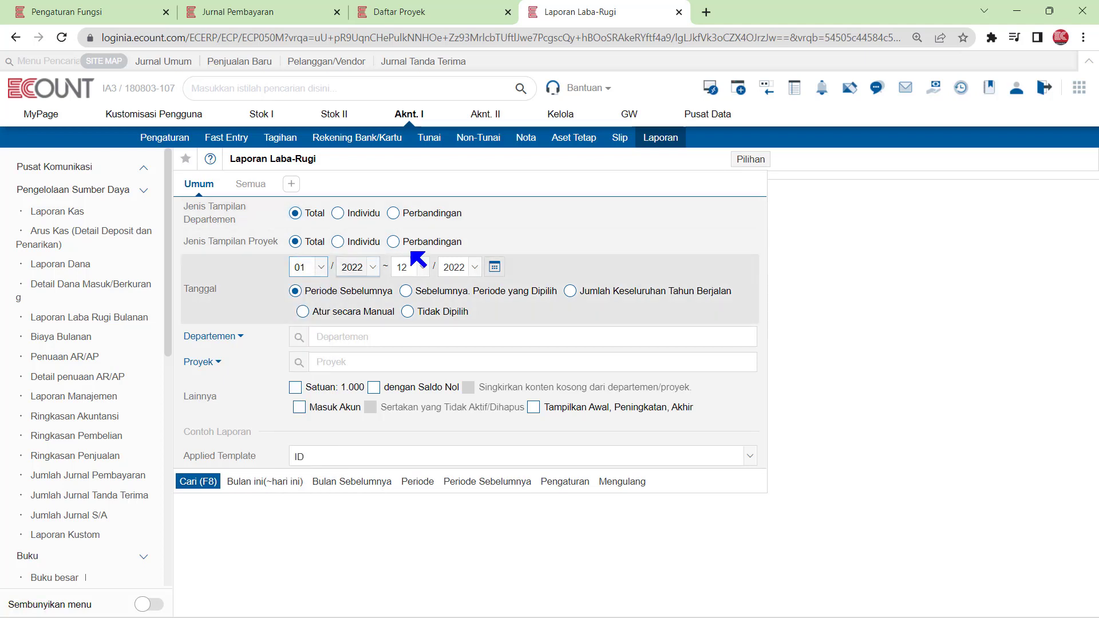
left_click(428, 215)
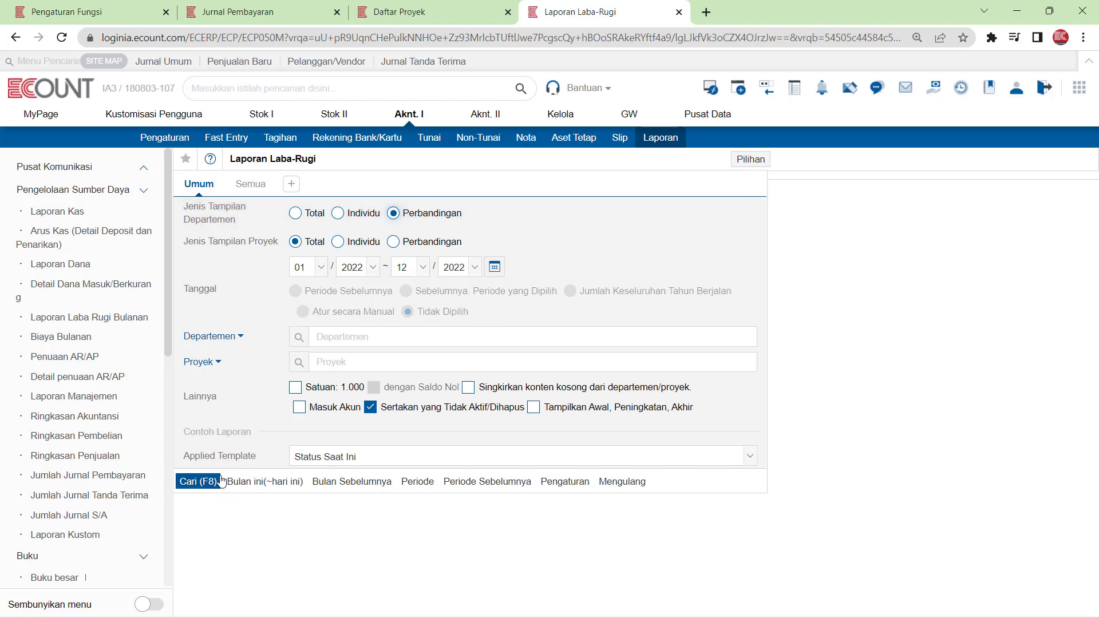
left_click(198, 482)
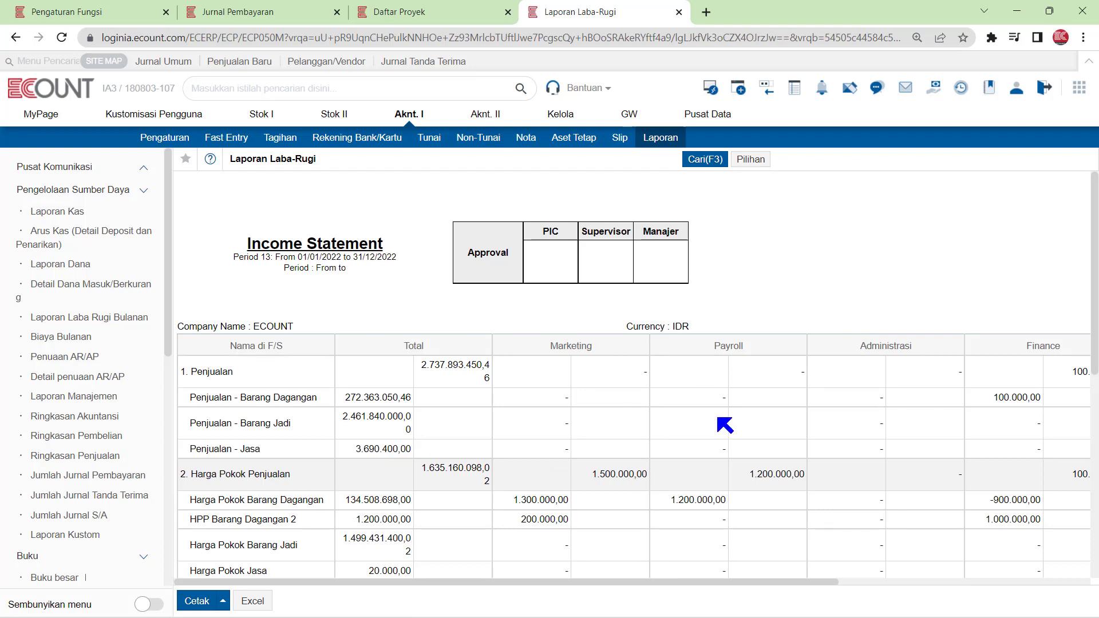
- Review the department comparison, limit the Laporan Laba-Rugi to the Marketing department, and run it again
left_click_drag(568, 584, 517, 598)
scroll(511, 461, "down", 1)
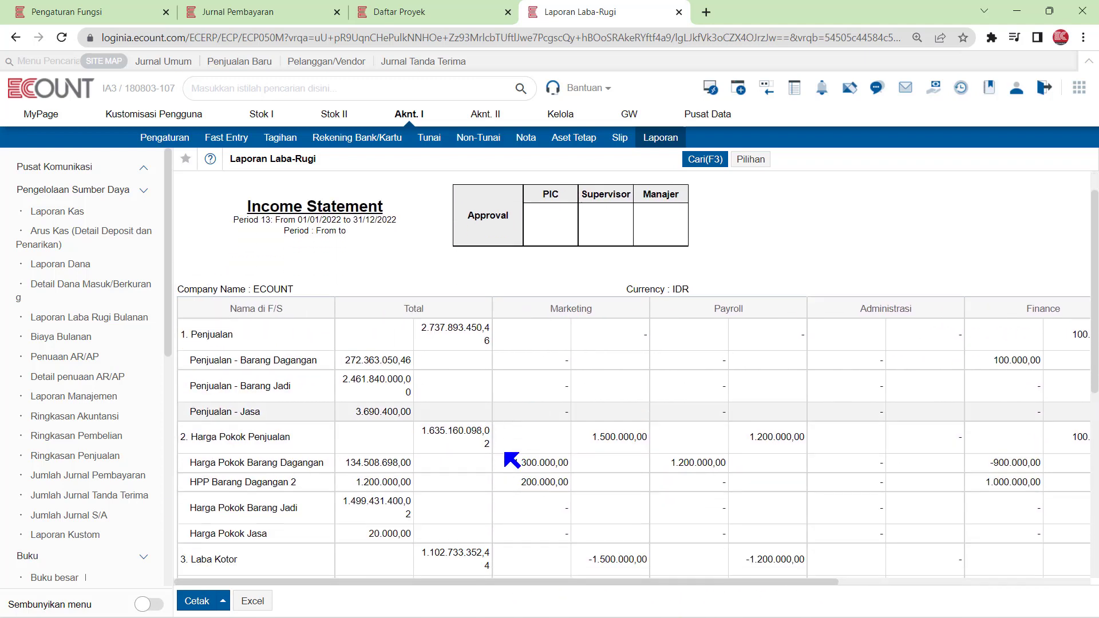
scroll(511, 459, "down", 1)
scroll(559, 431, "up", 2)
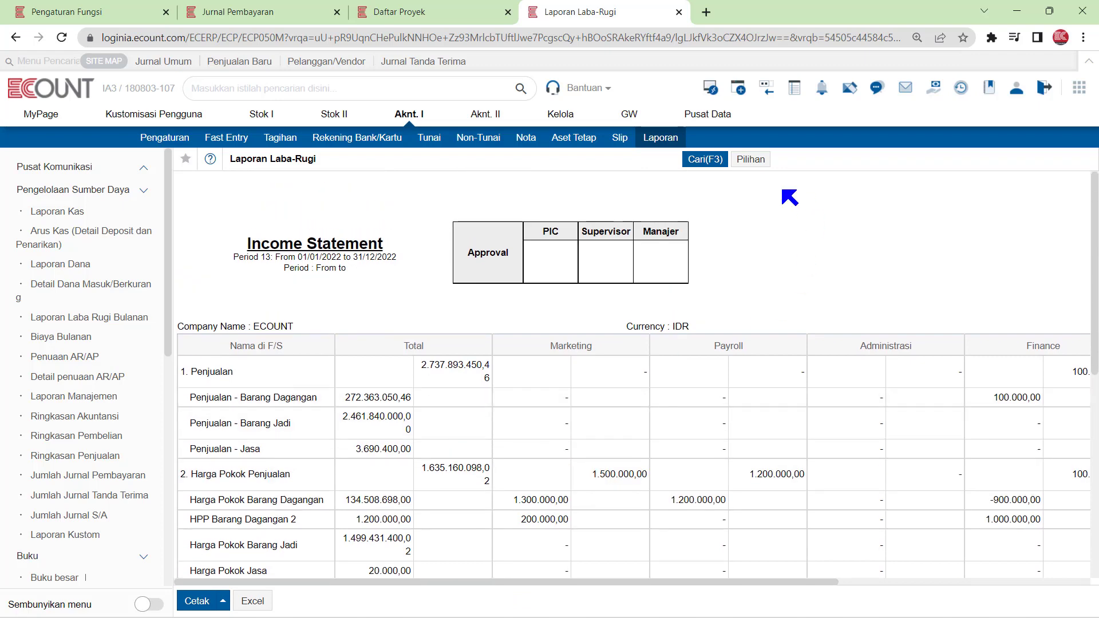
left_click(713, 166)
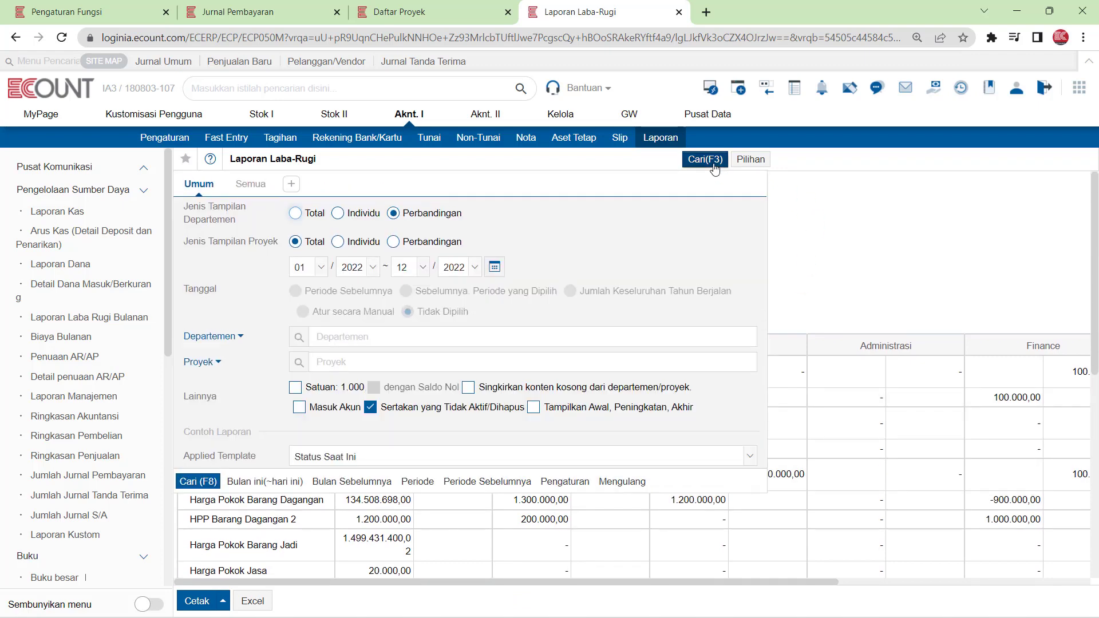
left_click(298, 337)
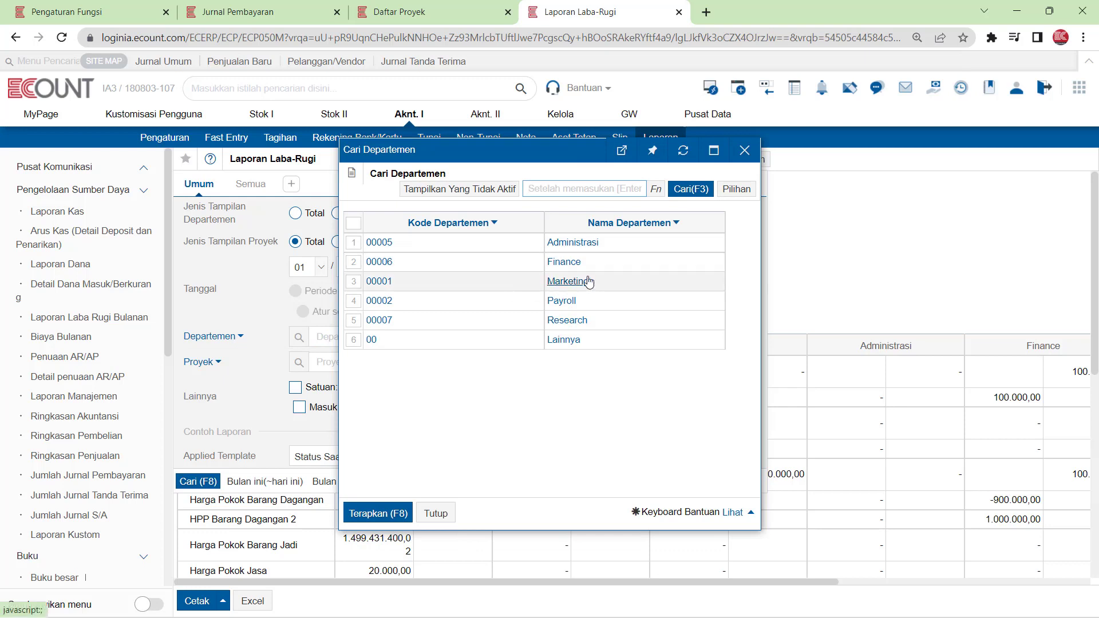
left_click(587, 281)
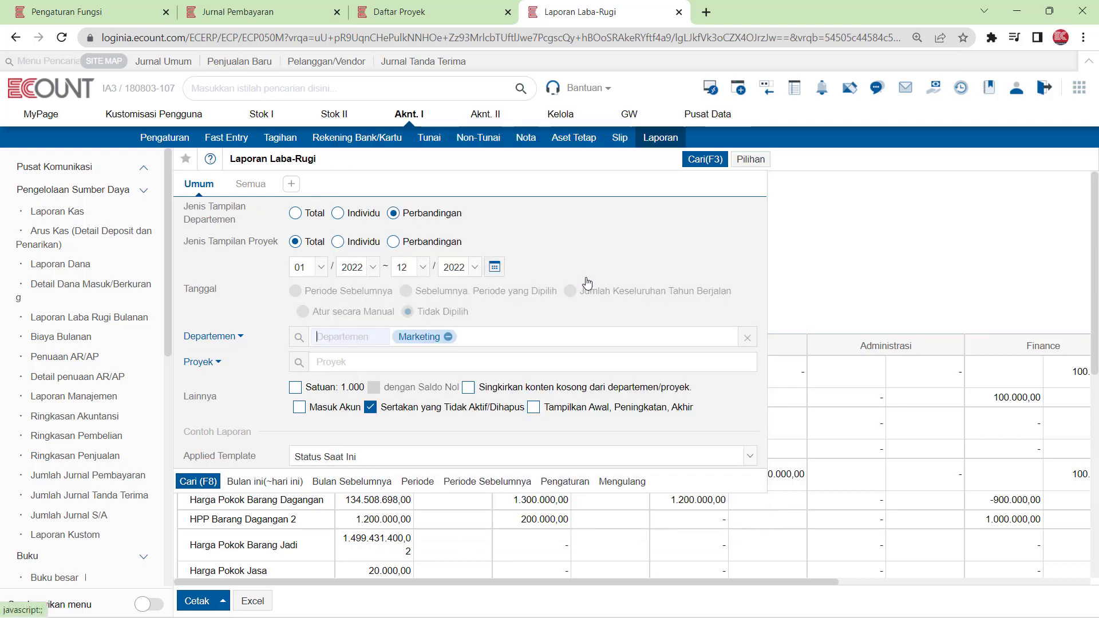
left_click(197, 482)
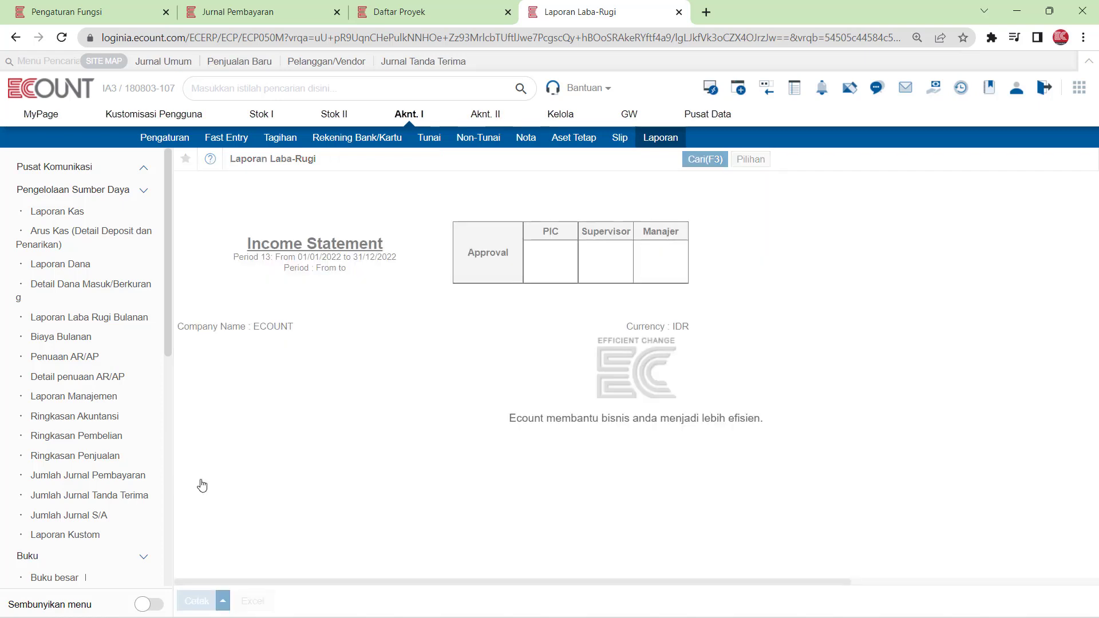